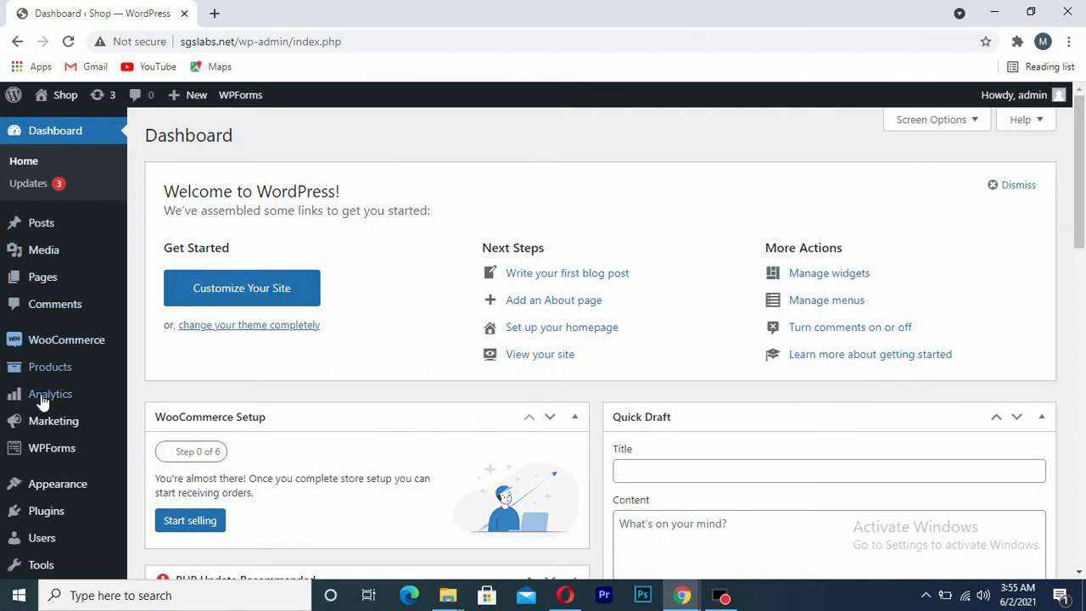
- Open the WordPress page for adding new plugins
mouse_move(68, 492)
scroll(67, 492, "down", 1)
mouse_move(51, 459)
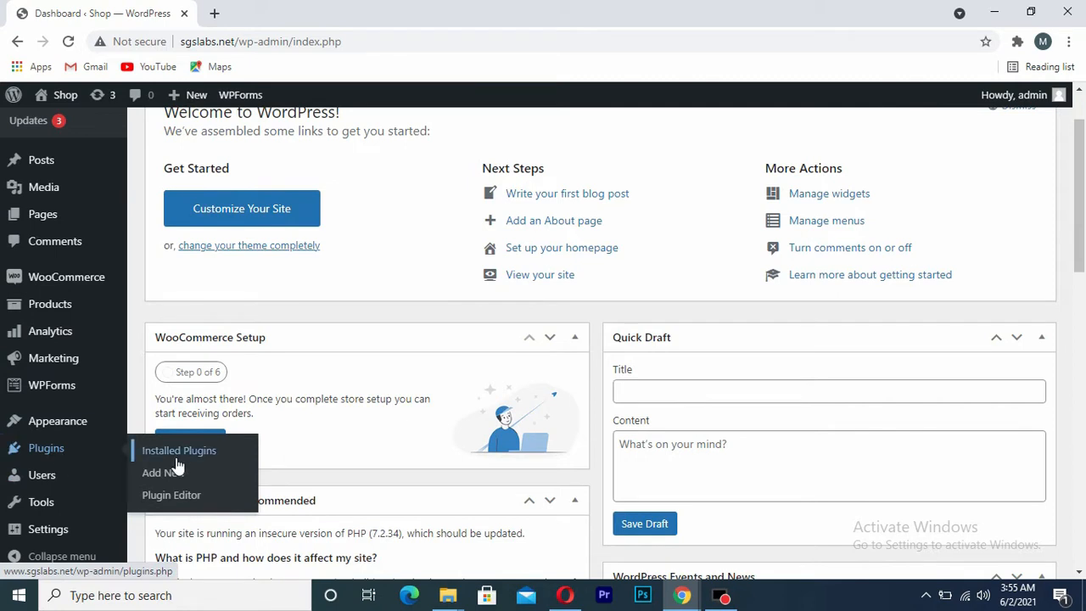
left_click(161, 482)
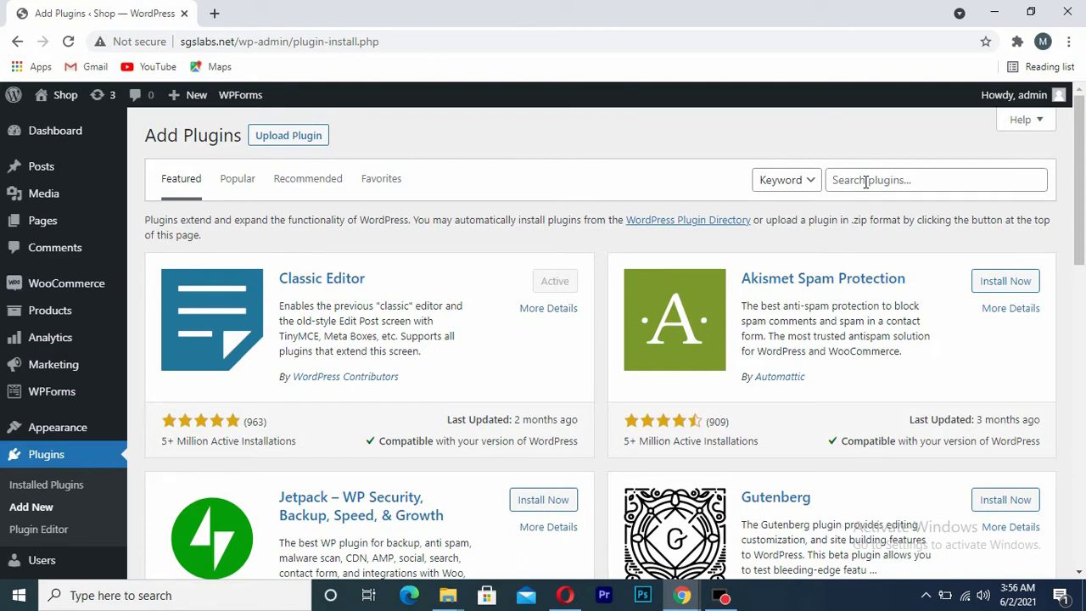
- Search the plugin directory for "el", then install and activate Elementor Website Builder
left_click(865, 183)
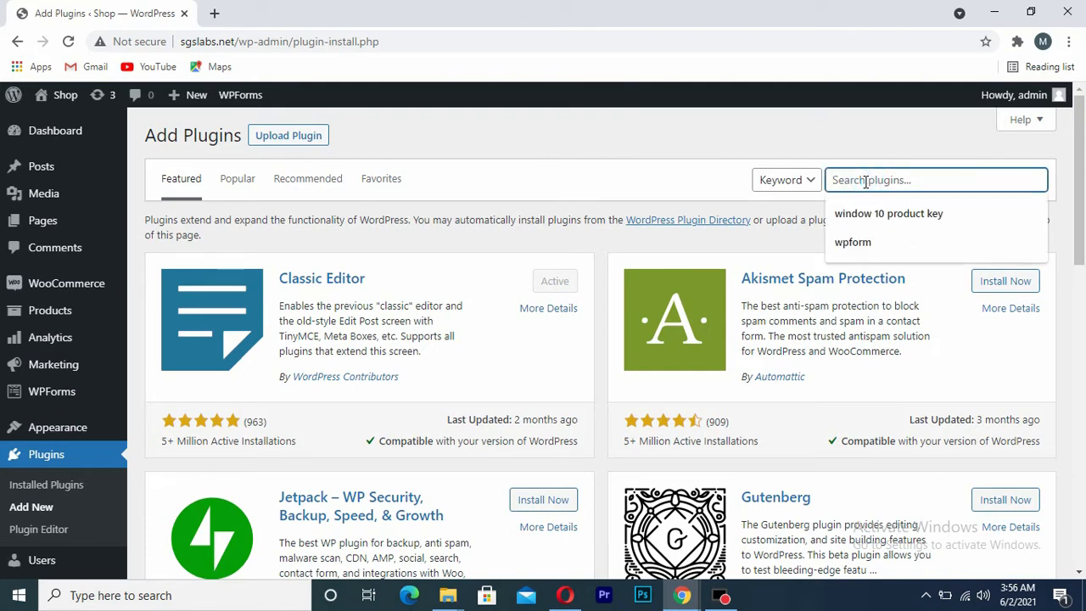
type("el")
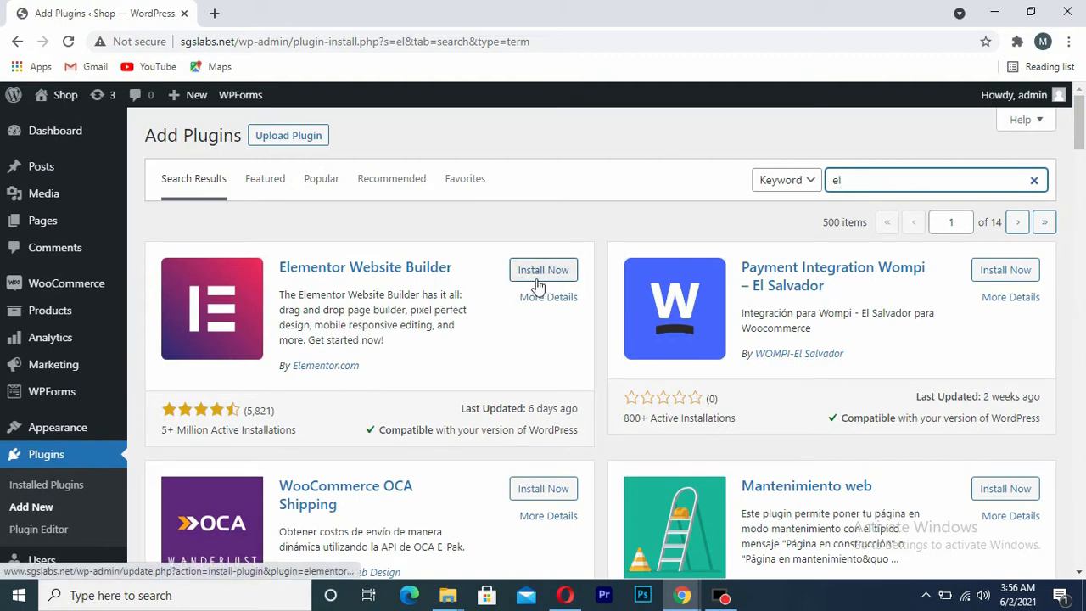
left_click(535, 271)
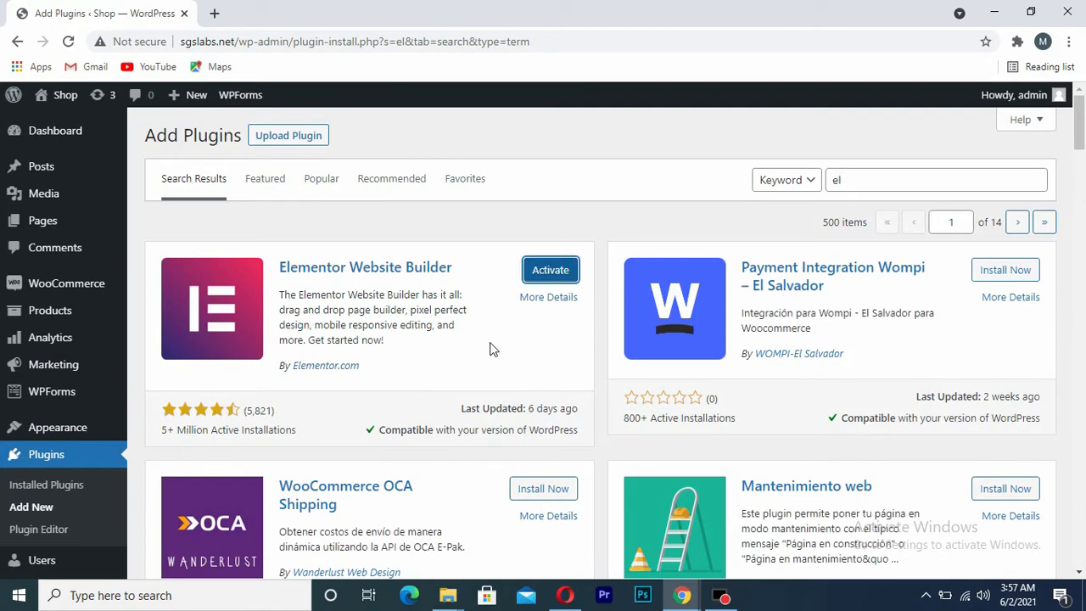
left_click(547, 280)
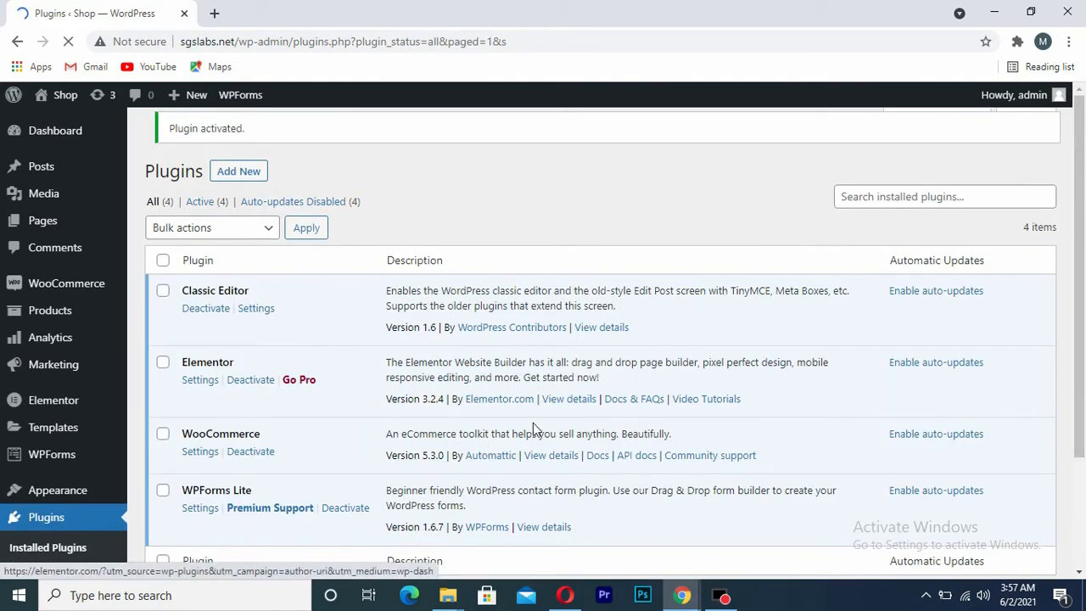
- Open Elementor's settings page and look over its General options
scroll(484, 384, "down", 3)
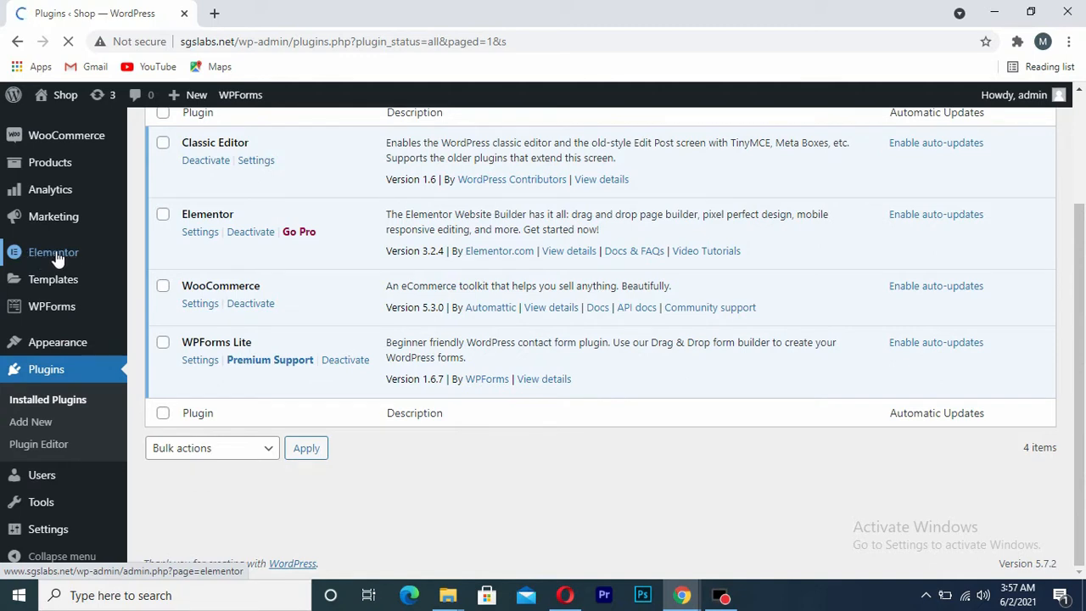
mouse_move(56, 258)
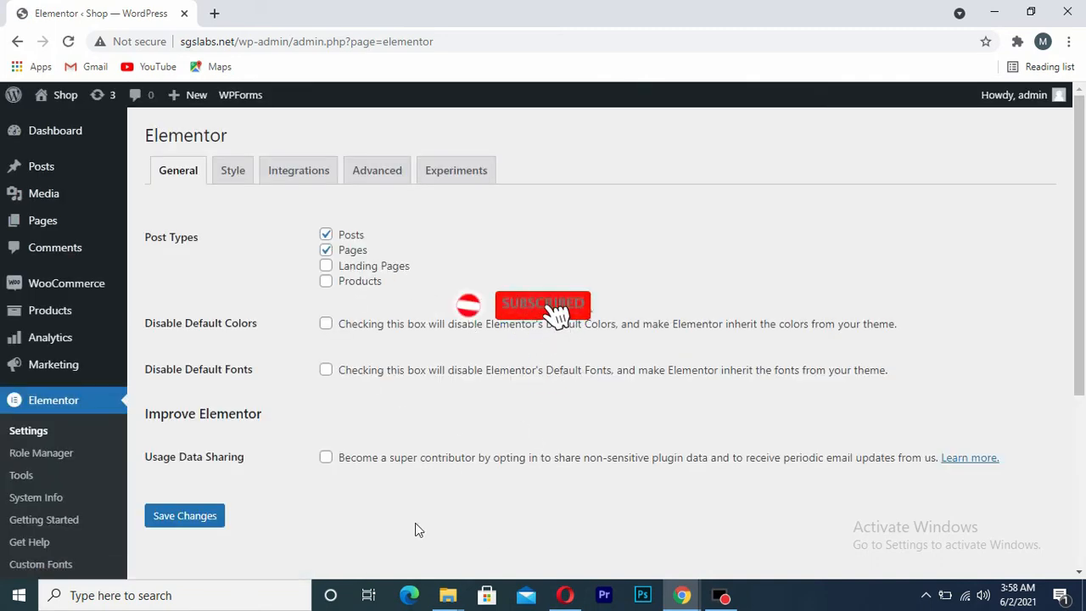
scroll(390, 463, "down", 3)
scroll(388, 466, "up", 3)
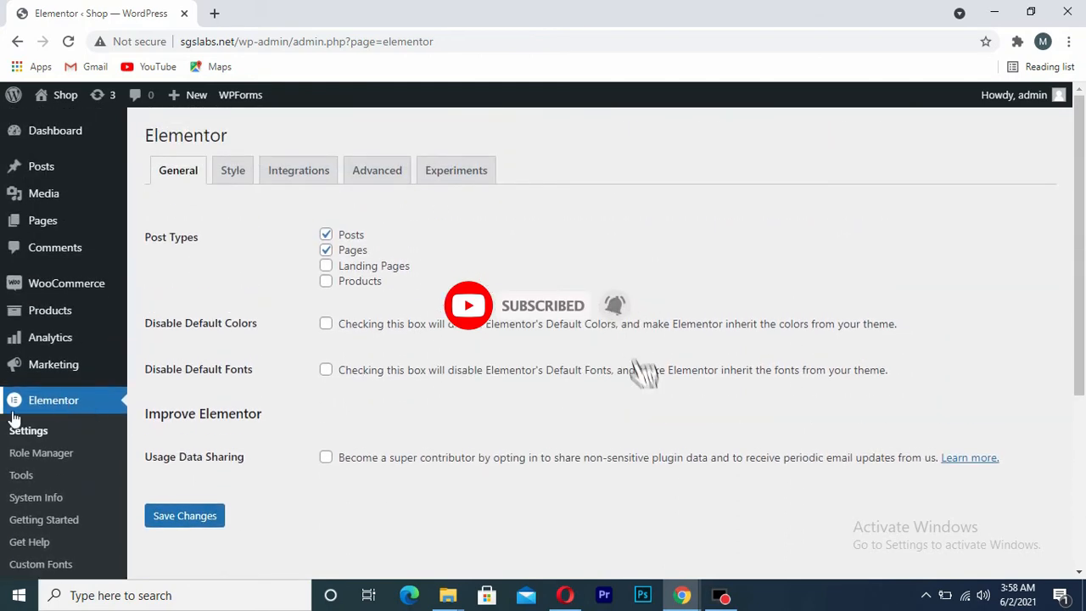
scroll(249, 455, "down", 2)
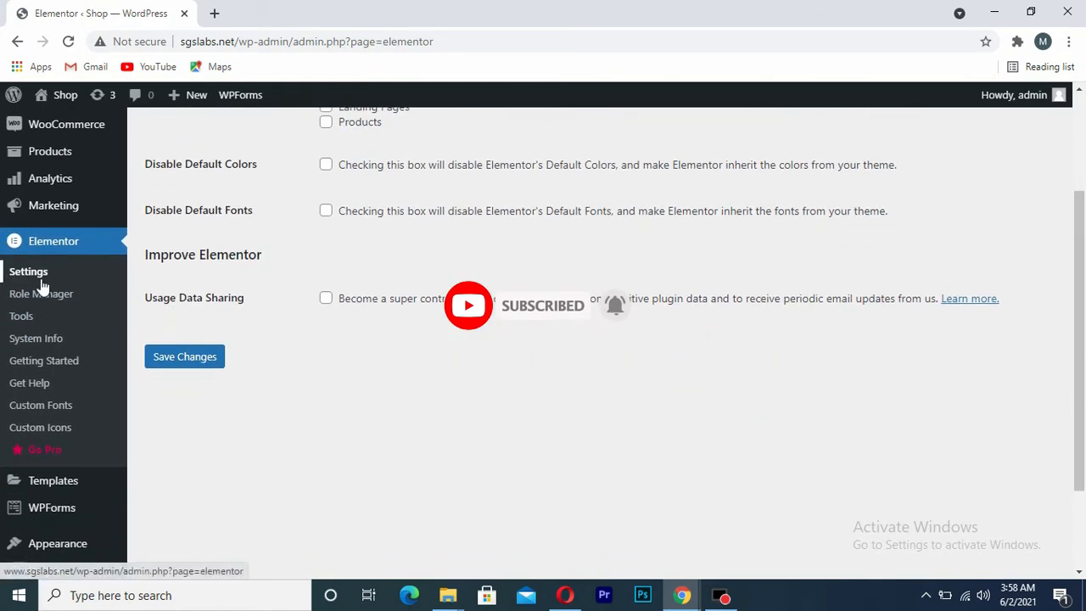
scroll(303, 294, "up", 2)
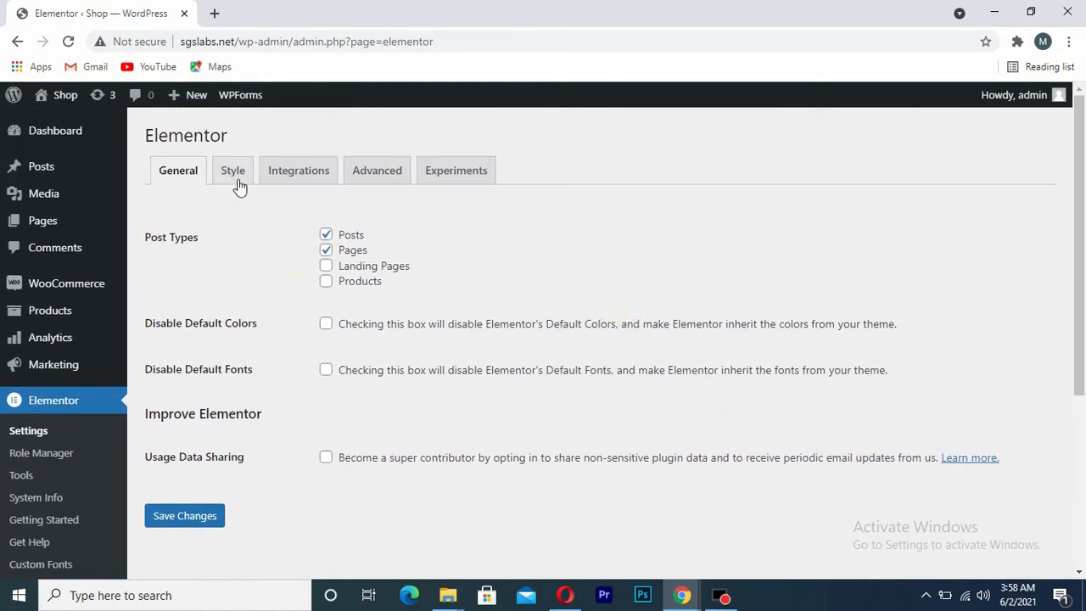
scroll(443, 241, "down", 2)
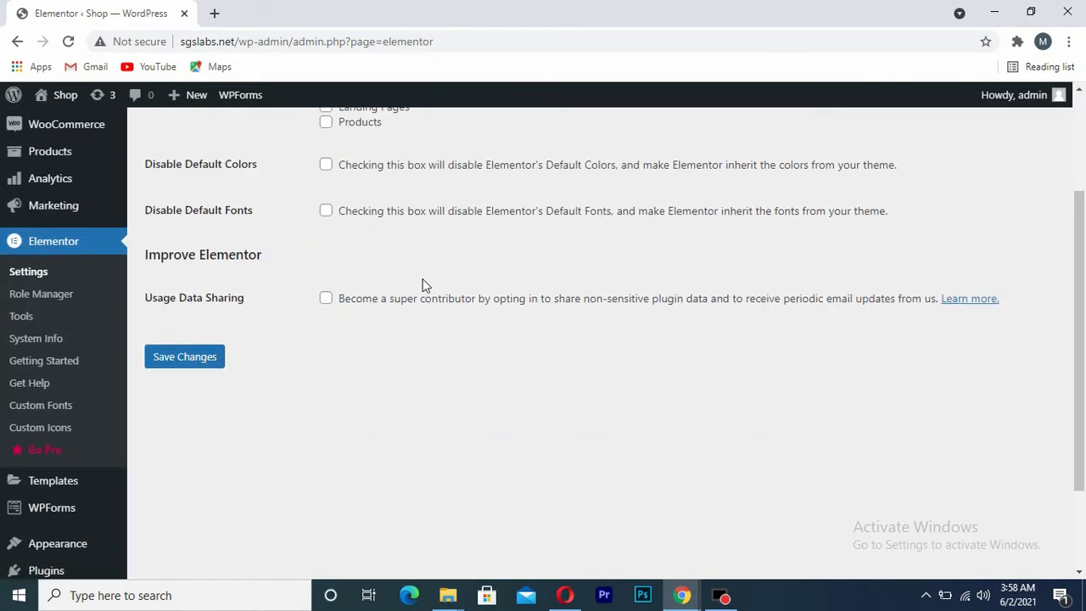
scroll(424, 285, "up", 2)
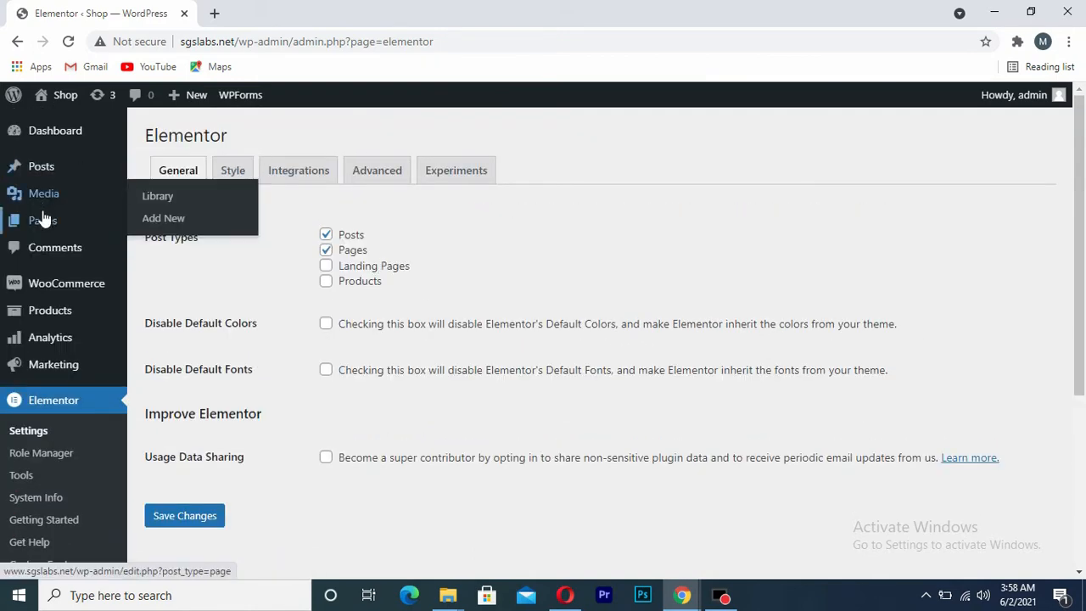
- Open the About Us page from the list of all pages and start editing it with Elementor
mouse_move(44, 223)
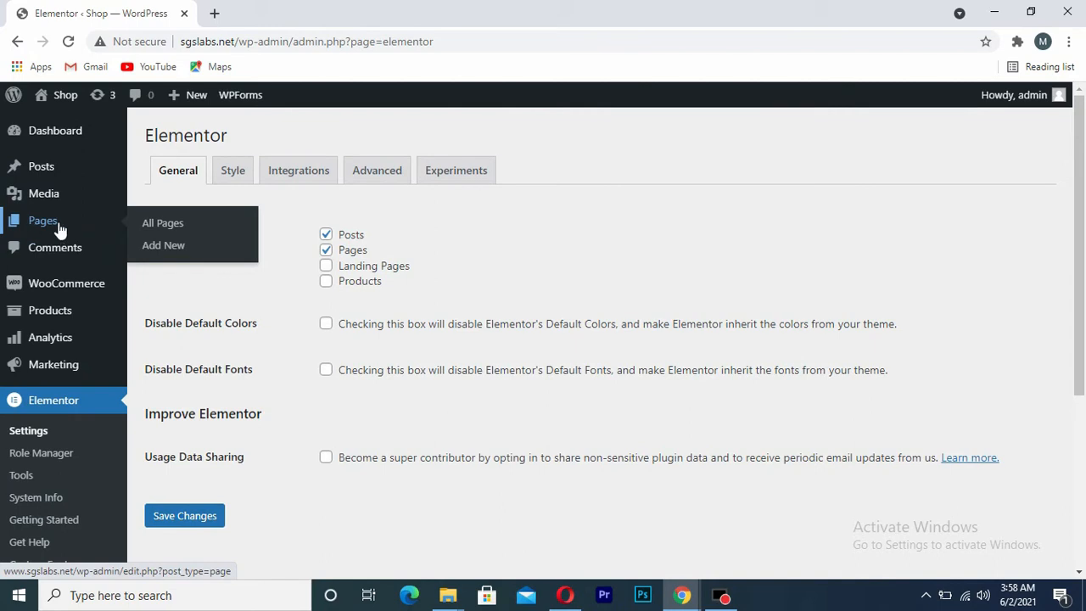
left_click(152, 224)
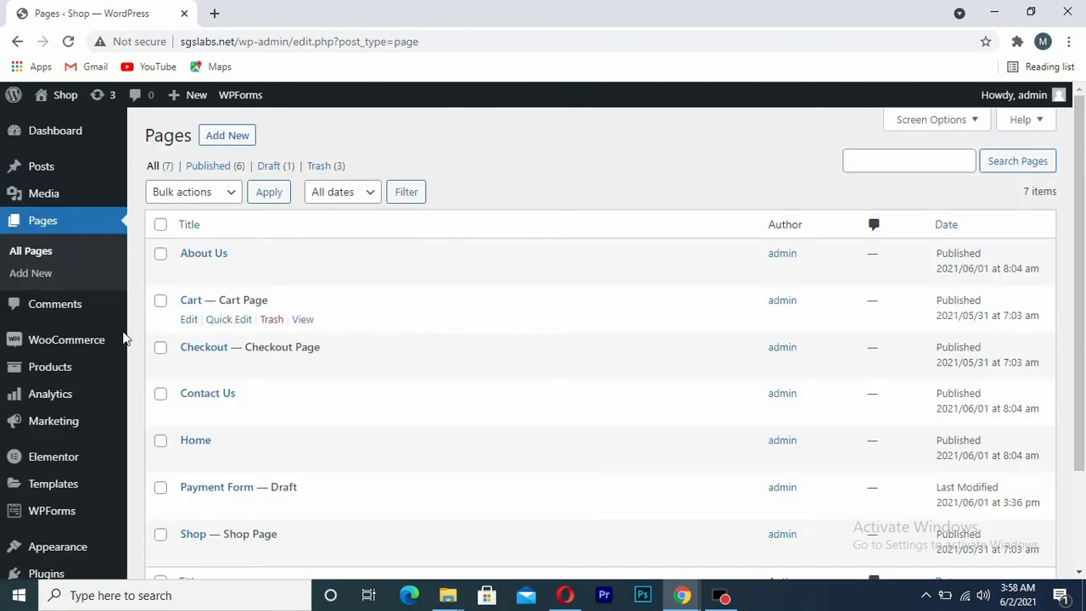
mouse_move(194, 256)
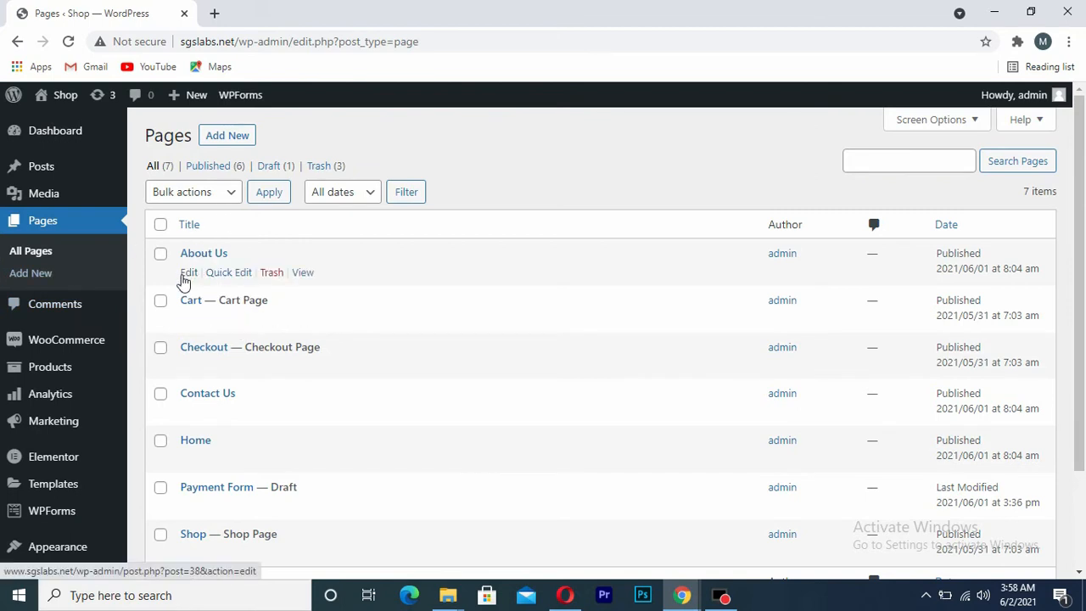
left_click(186, 274)
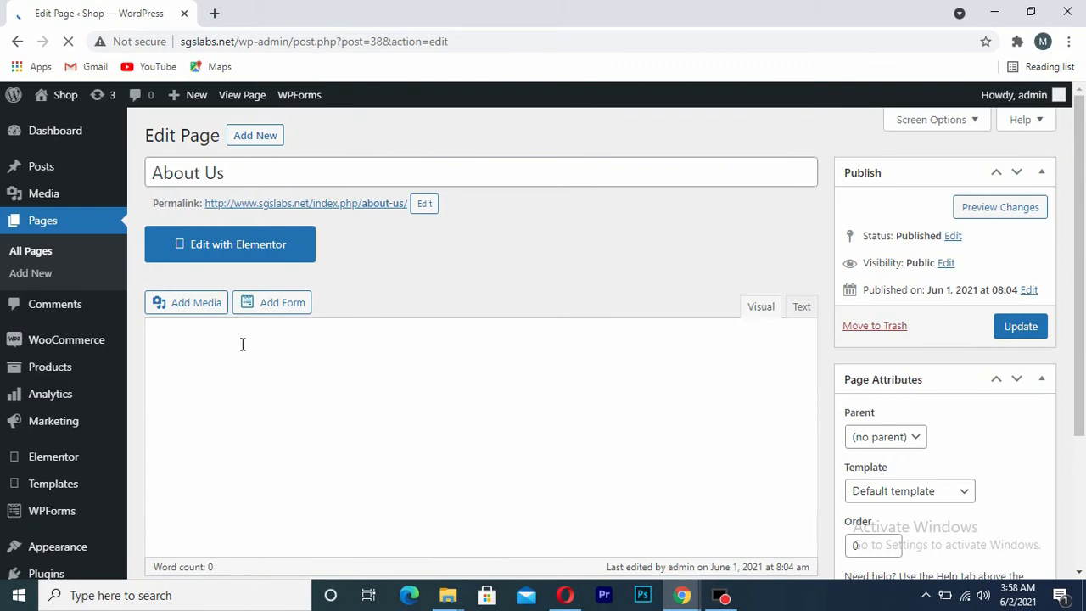
scroll(363, 373, "down", 2)
scroll(363, 380, "up", 2)
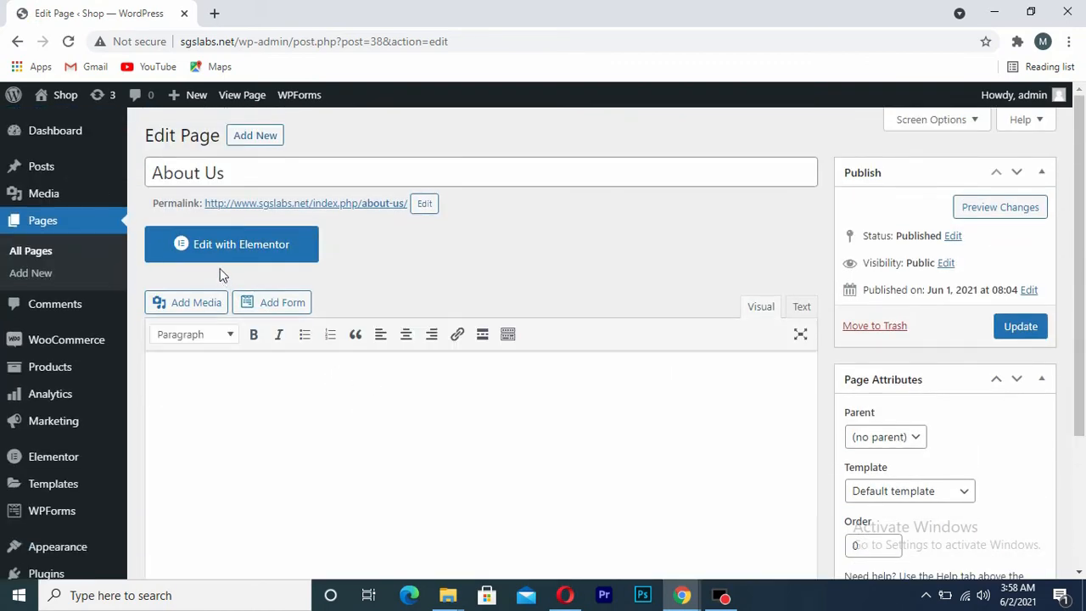
left_click(214, 251)
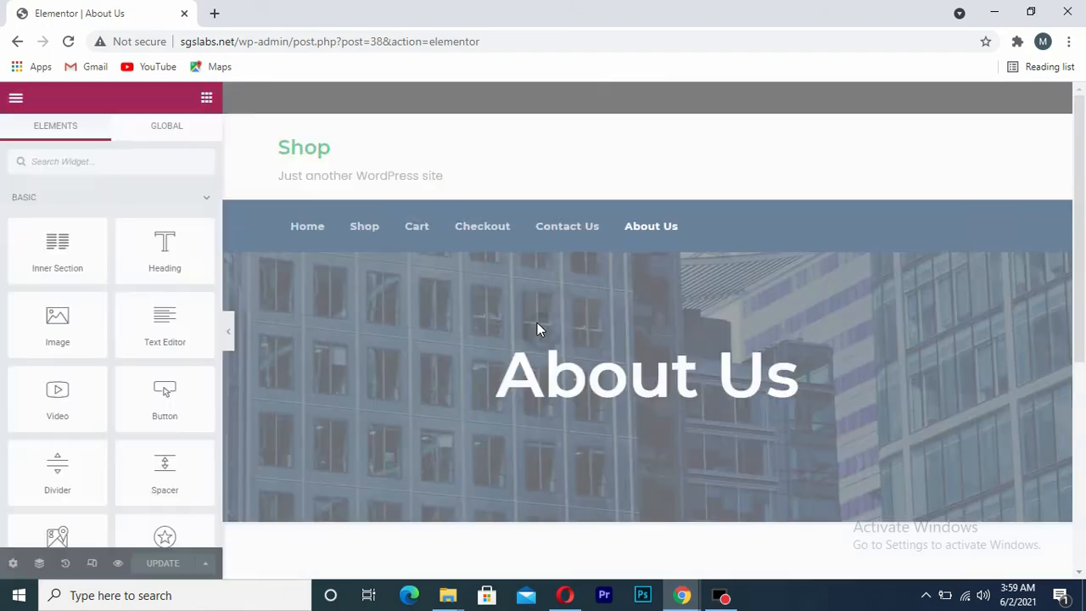
- Add a new single-column section below the About Us banner
scroll(537, 329, "down", 3)
scroll(537, 329, "up", 2)
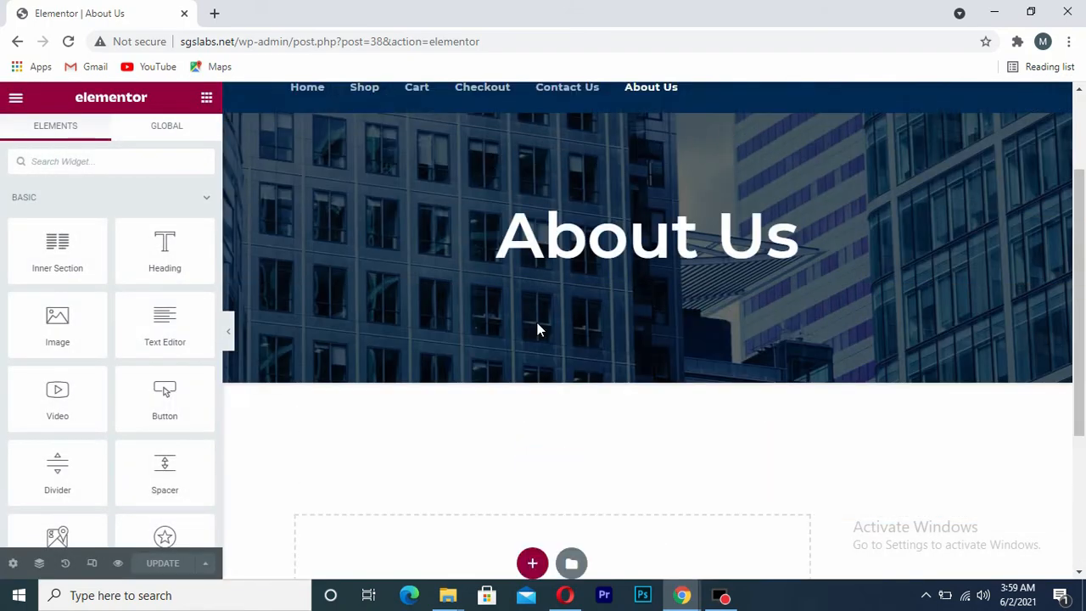
scroll(537, 330, "down", 3)
scroll(537, 329, "up", 3)
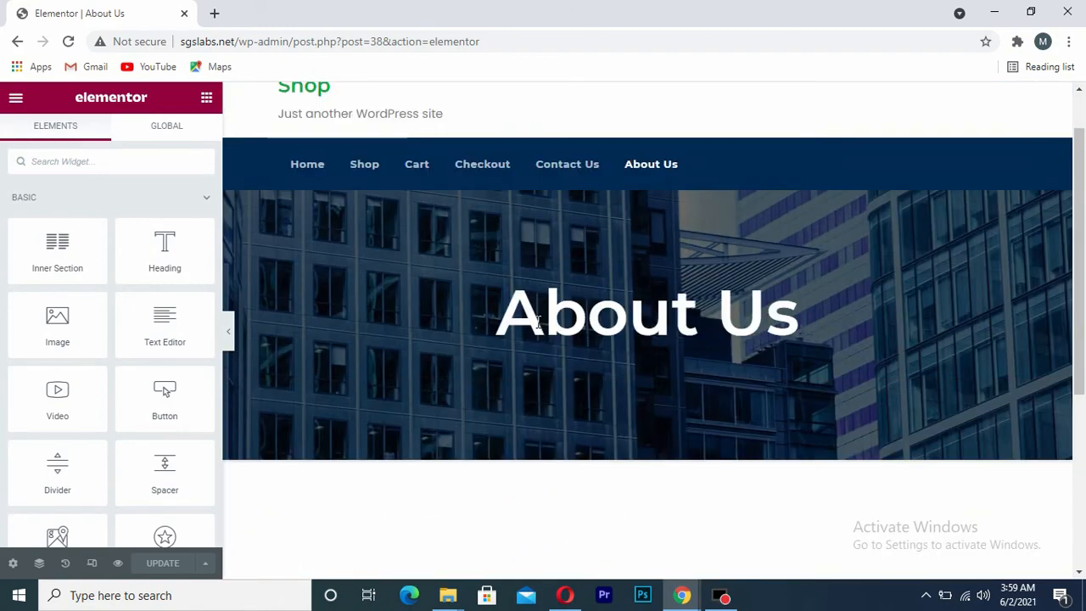
scroll(537, 348, "down", 3)
left_click(533, 404)
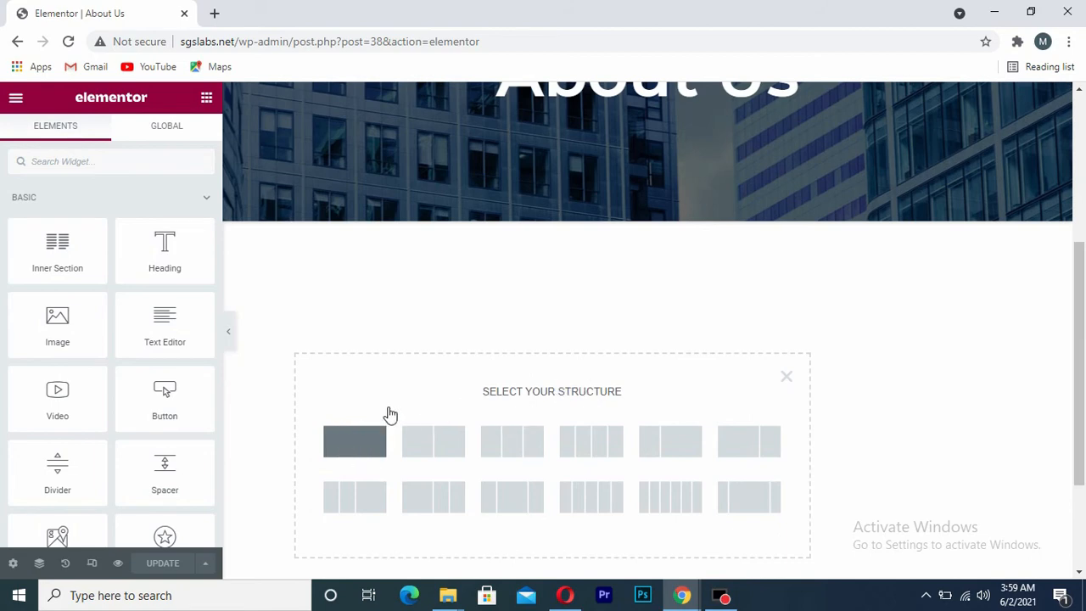
left_click(350, 455)
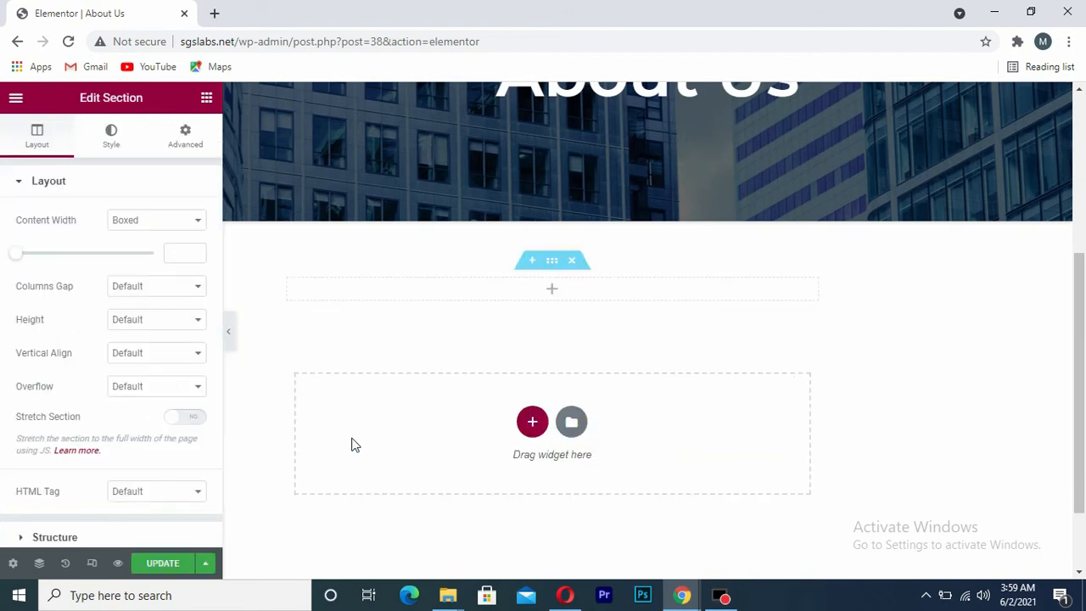
- Return to the widget library and look through the available Basic and Pro widgets
left_click(207, 97)
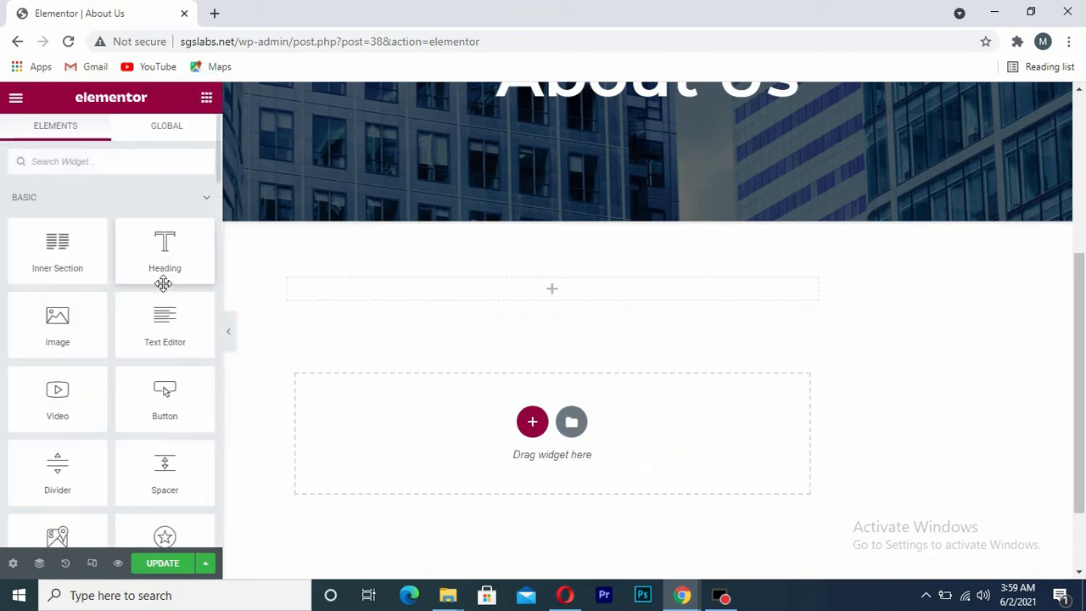
scroll(50, 431, "down", 5)
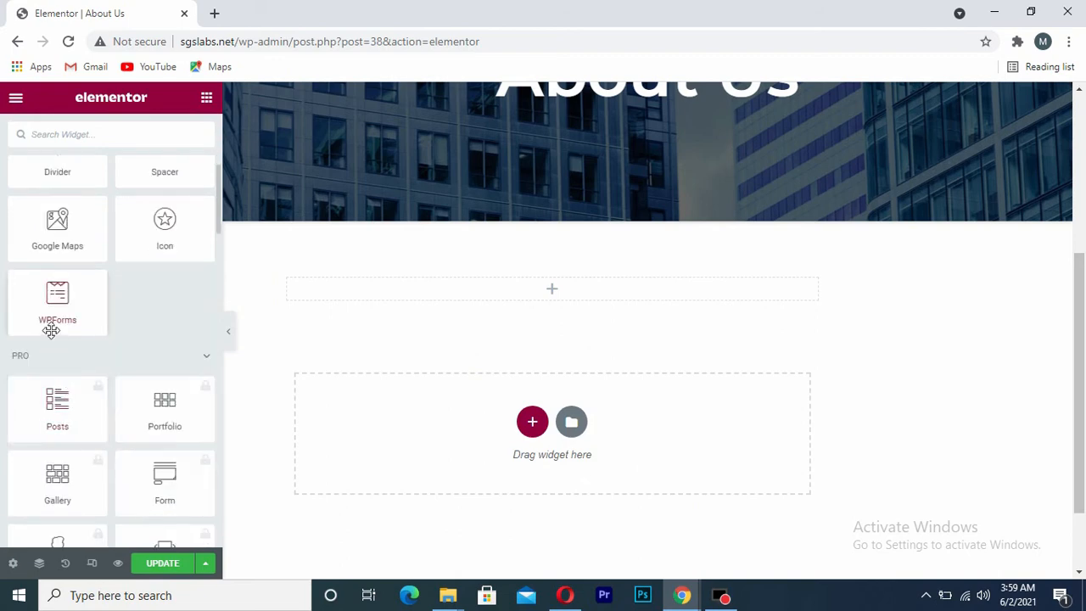
scroll(51, 331, "up", 3)
scroll(52, 331, "down", 9)
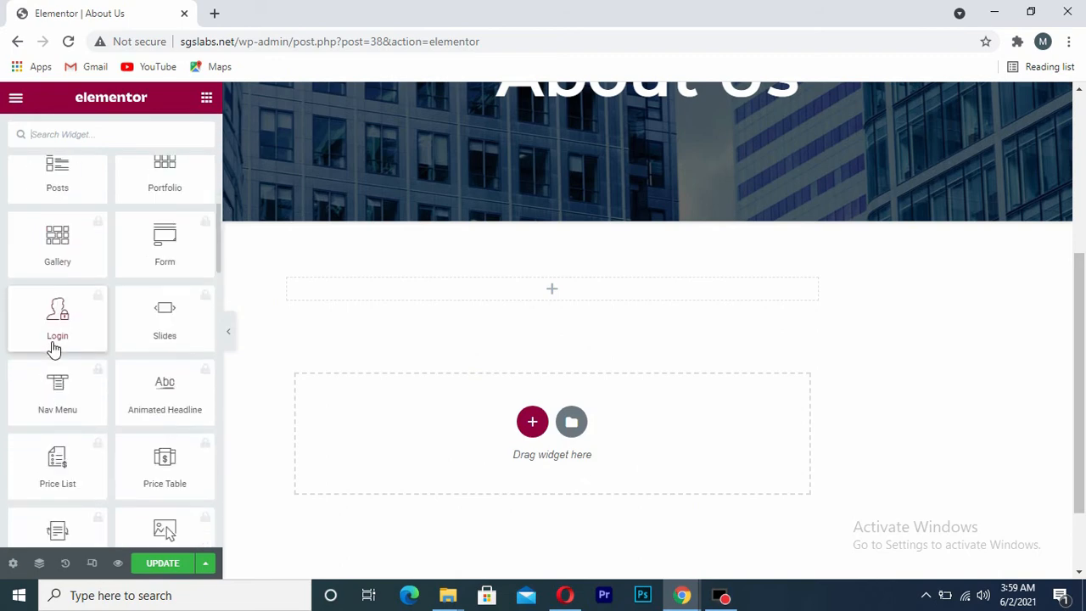
scroll(66, 429, "down", 3)
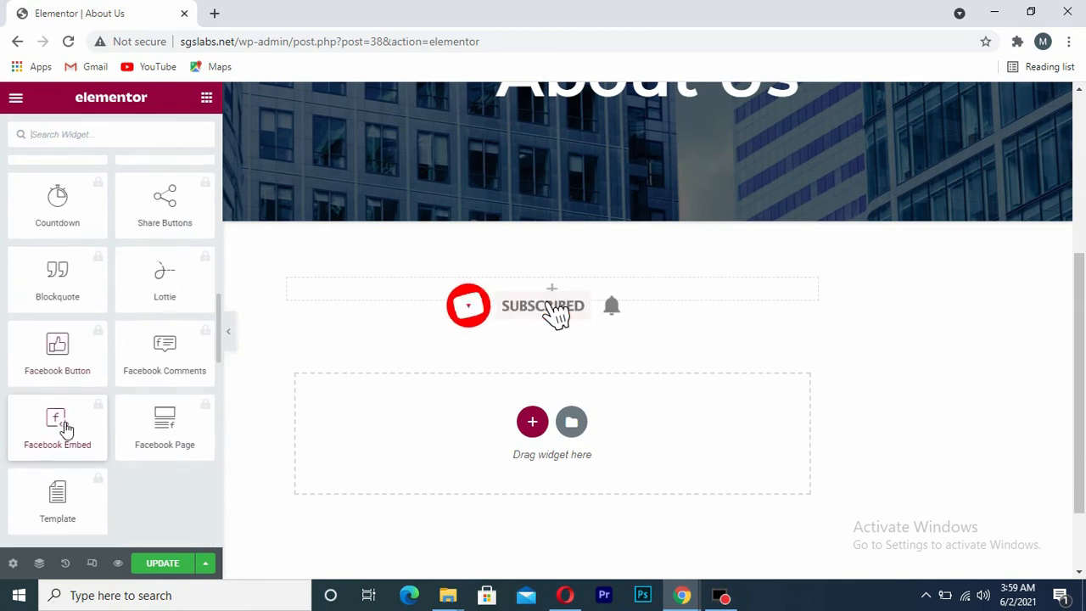
scroll(65, 430, "up", 2)
scroll(65, 430, "up", 7)
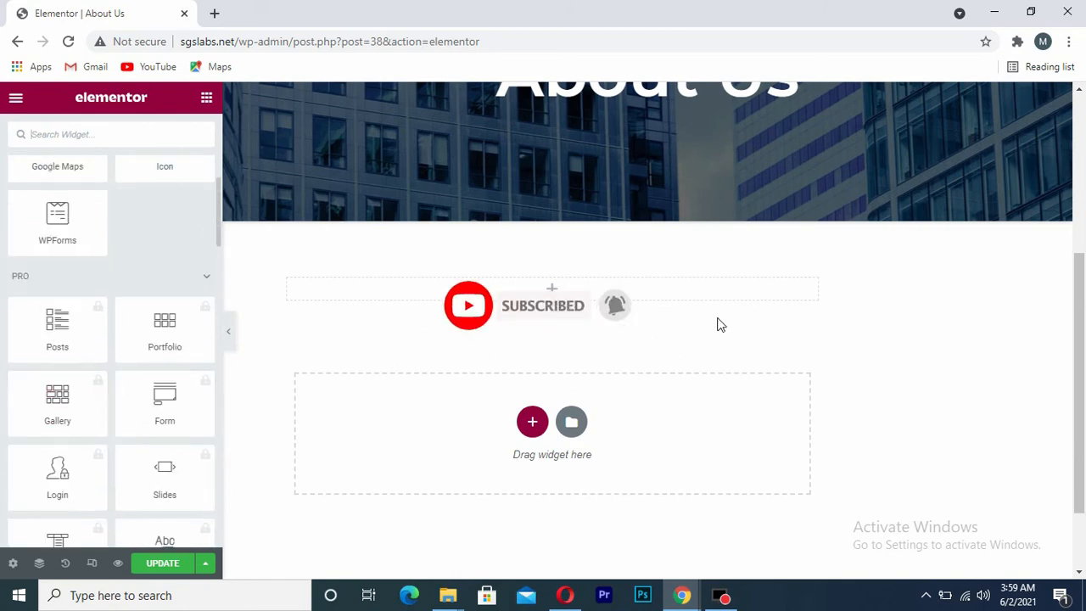
scroll(718, 323, "up", 3)
scroll(647, 330, "down", 3)
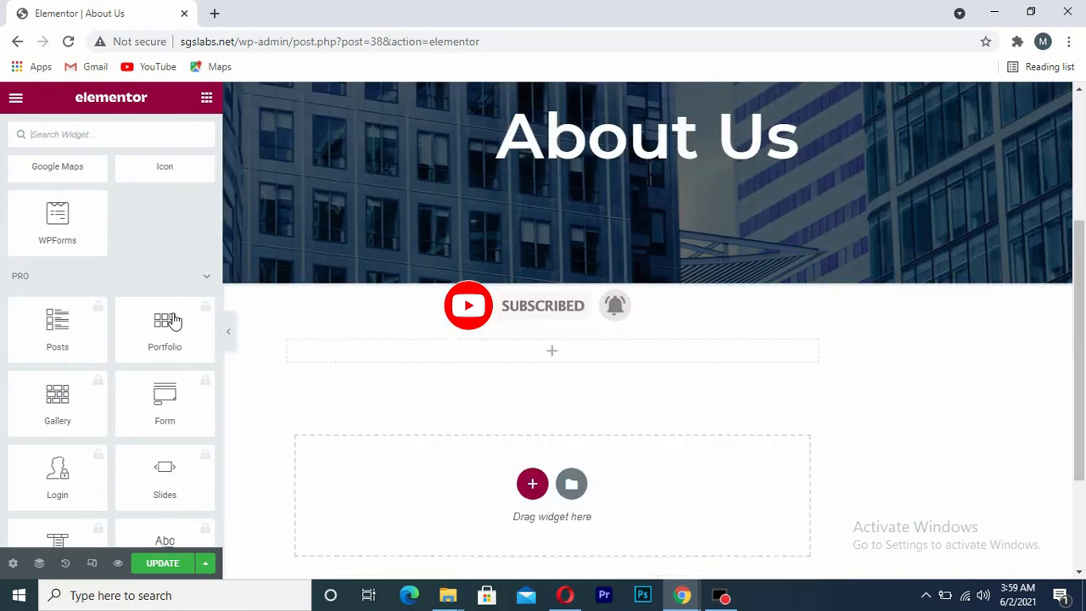
scroll(50, 373, "up", 1)
scroll(47, 369, "up", 4)
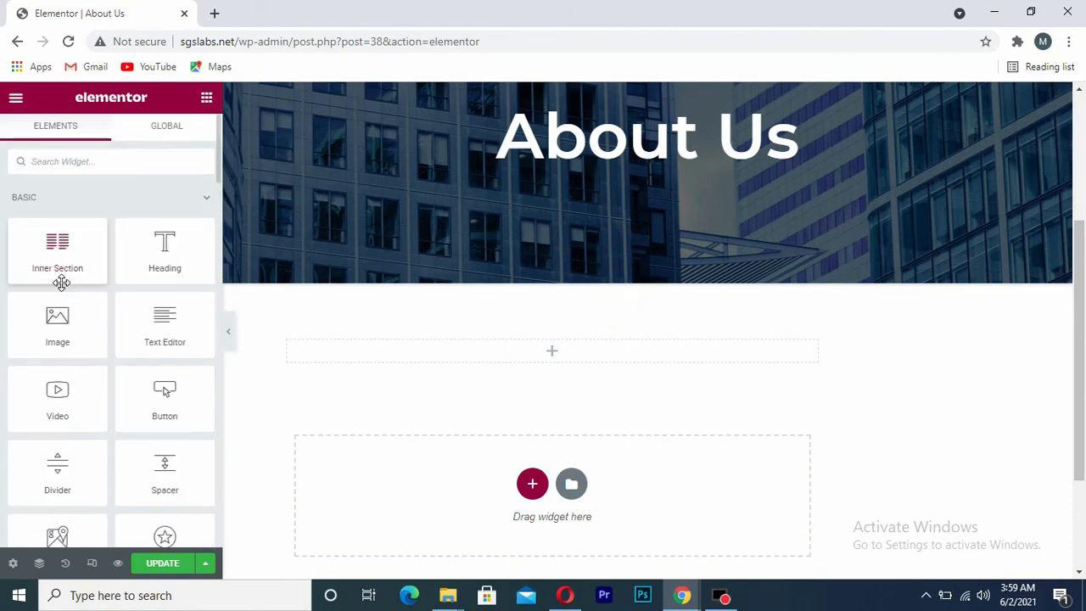
- Place a Heading widget in the new section and replace its placeholder text with "About us"
left_click_drag(162, 244, 527, 351)
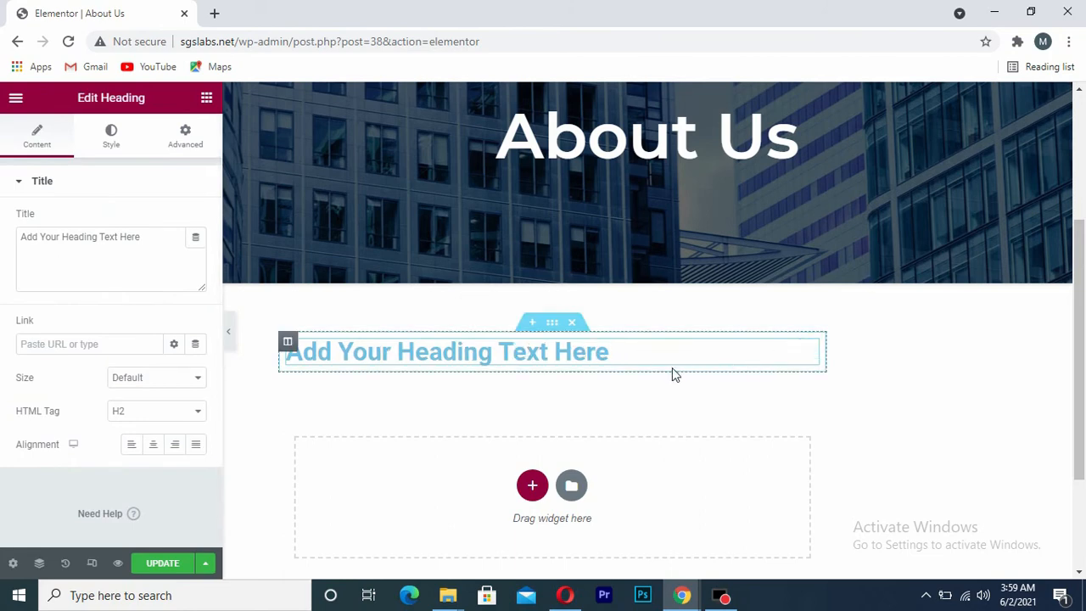
left_click_drag(613, 351, 299, 354)
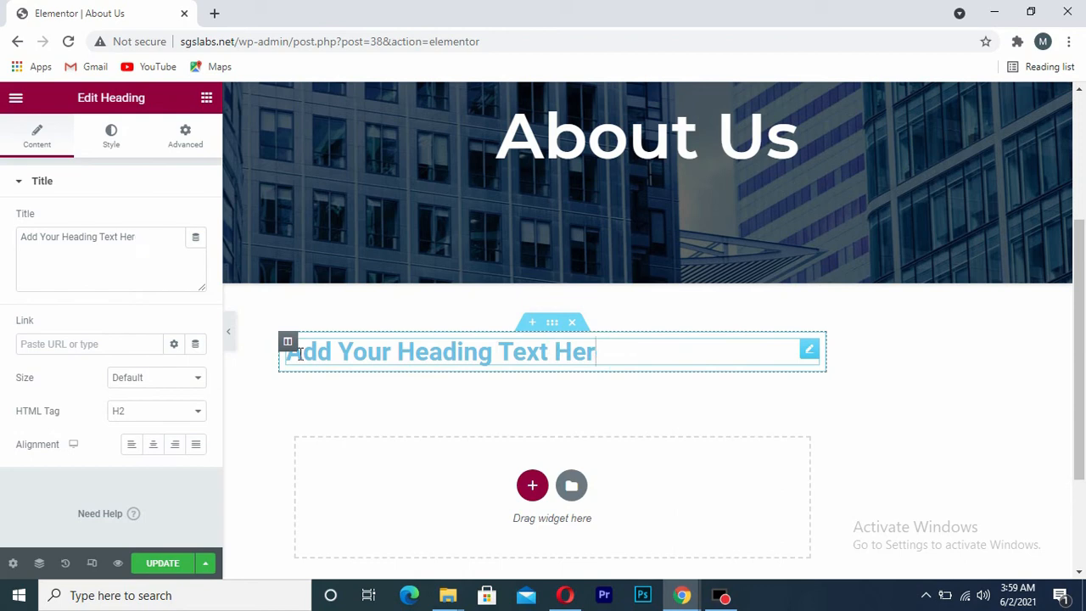
key("BackSpace")
key("BackSpace")
key("BackSpace")
key("BackSpace")
key("BackSpace")
key("BackSpace")
key("BackSpace")
key("BackSpace")
key("BackSpace")
key("BackSpace")
key("BackSpace")
key("BackSpace")
key("BackSpace")
key("BackSpace")
key("BackSpace")
key("BackSpace")
key("BackSpace")
key("BackSpace")
key("BackSpace")
key("BackSpace")
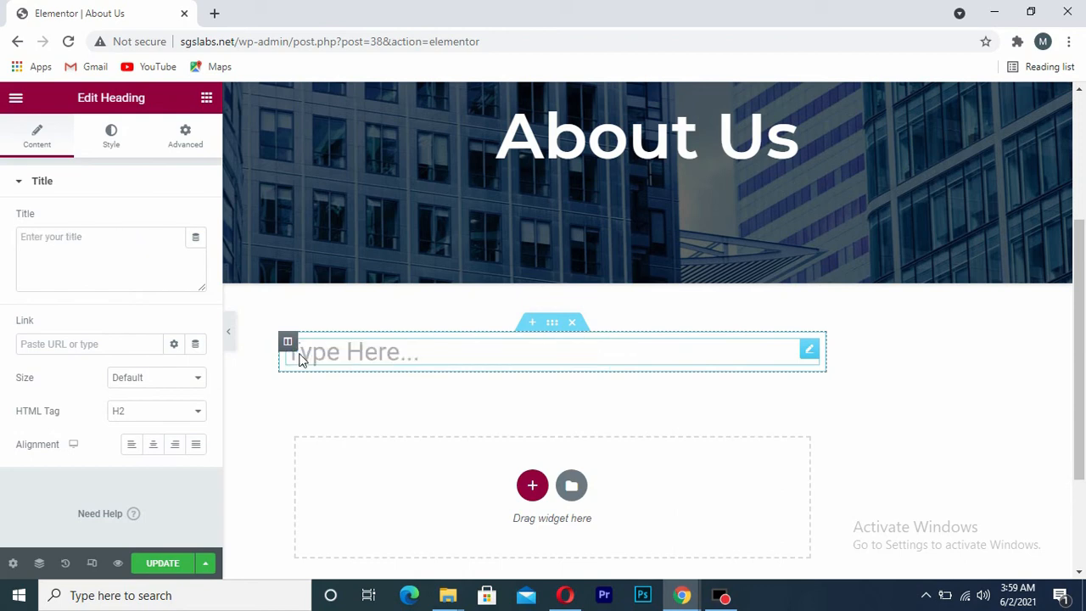
type("a")
key("BackSpace")
type("About us")
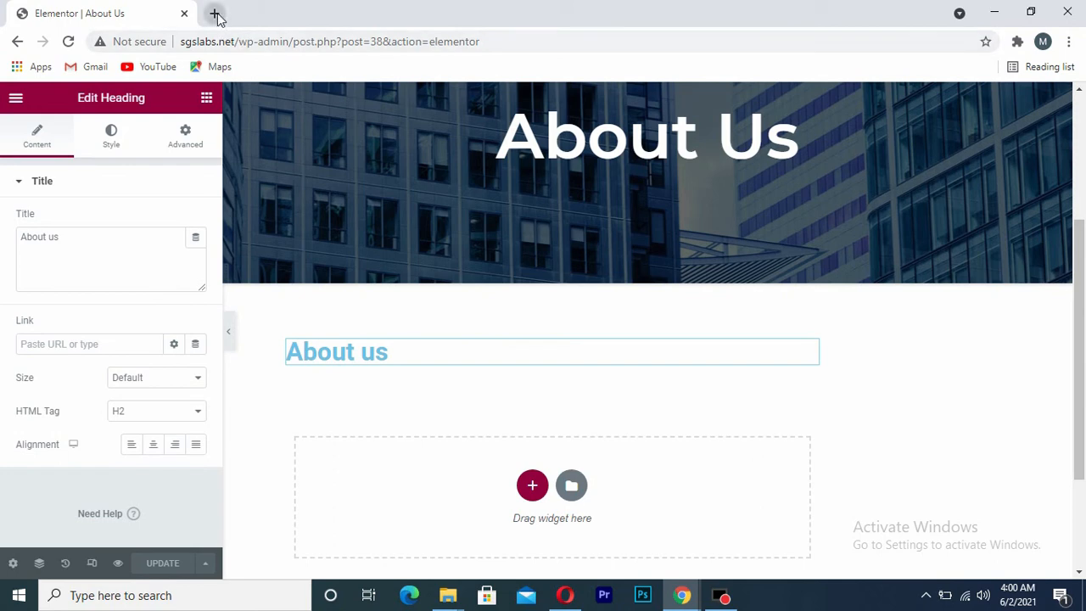
left_click_drag(236, 42, 184, 45)
left_click(246, 41)
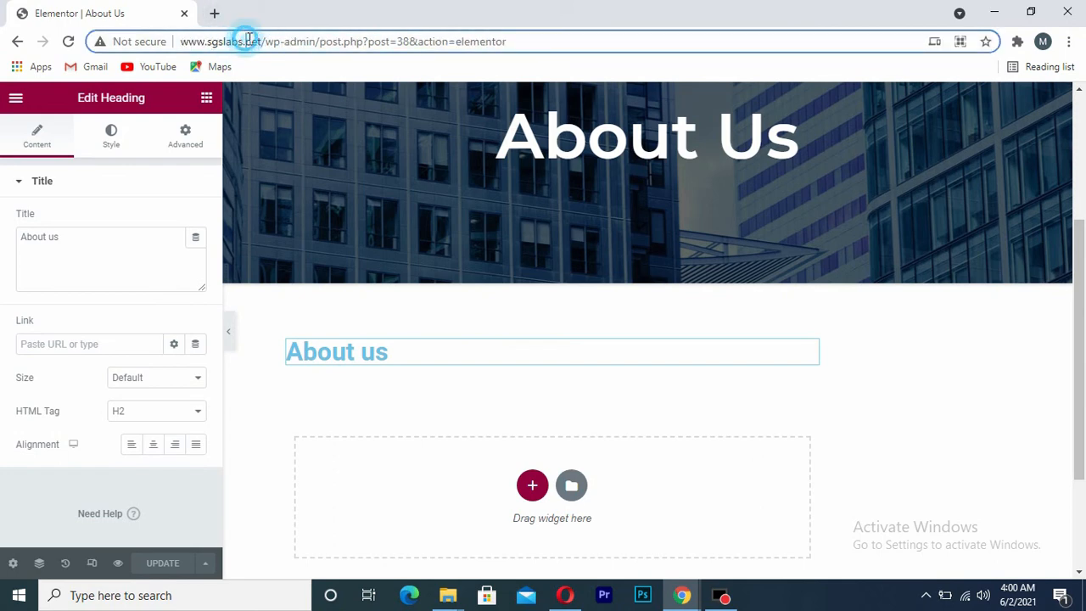
left_click_drag(265, 40, 187, 43)
right_click(181, 43)
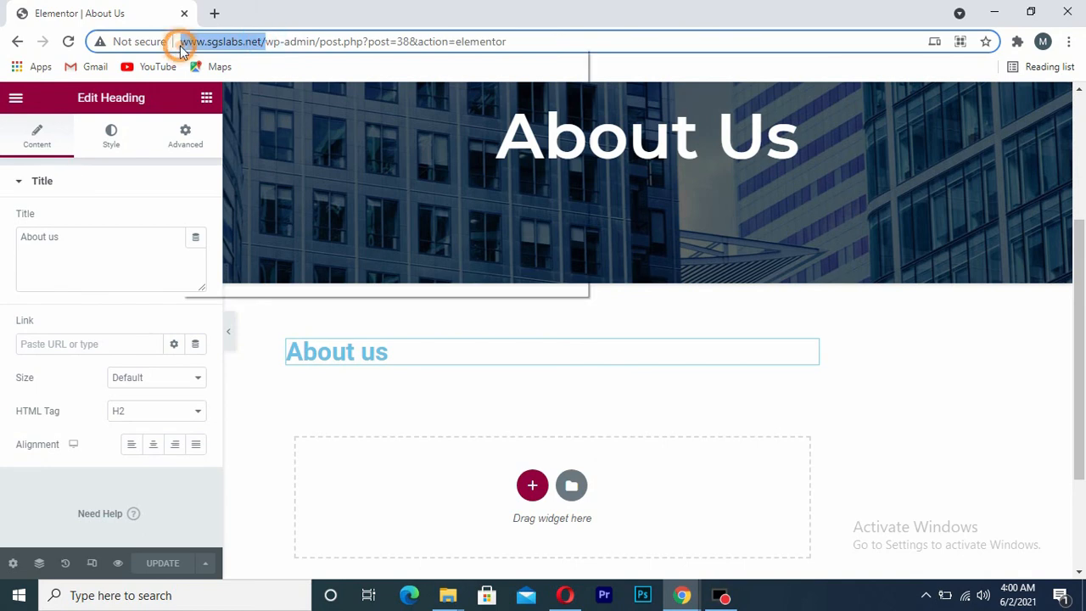
left_click(244, 154)
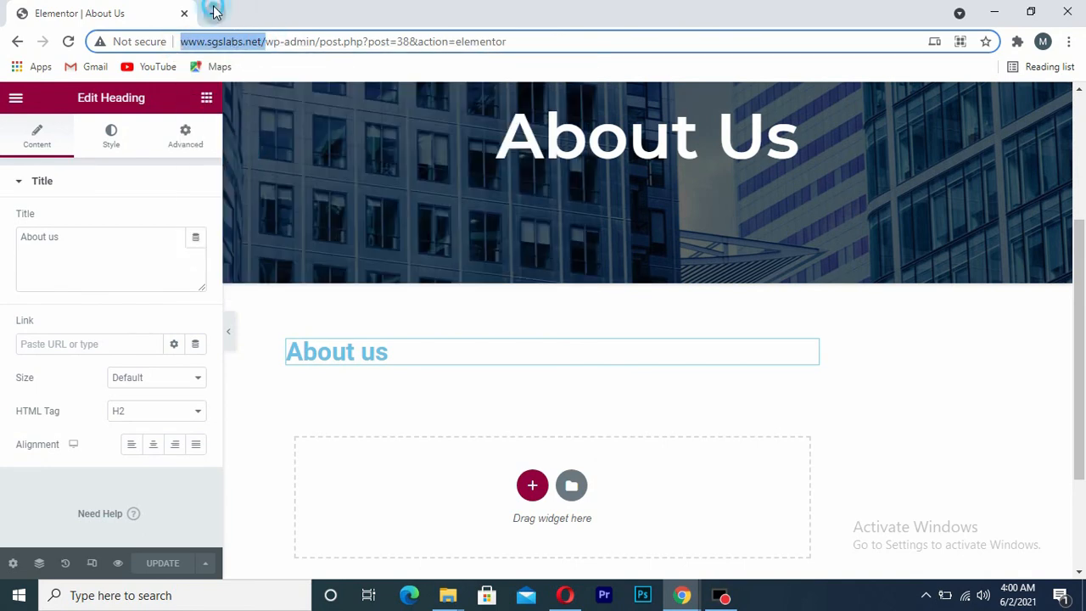
left_click(215, 12)
right_click(332, 40)
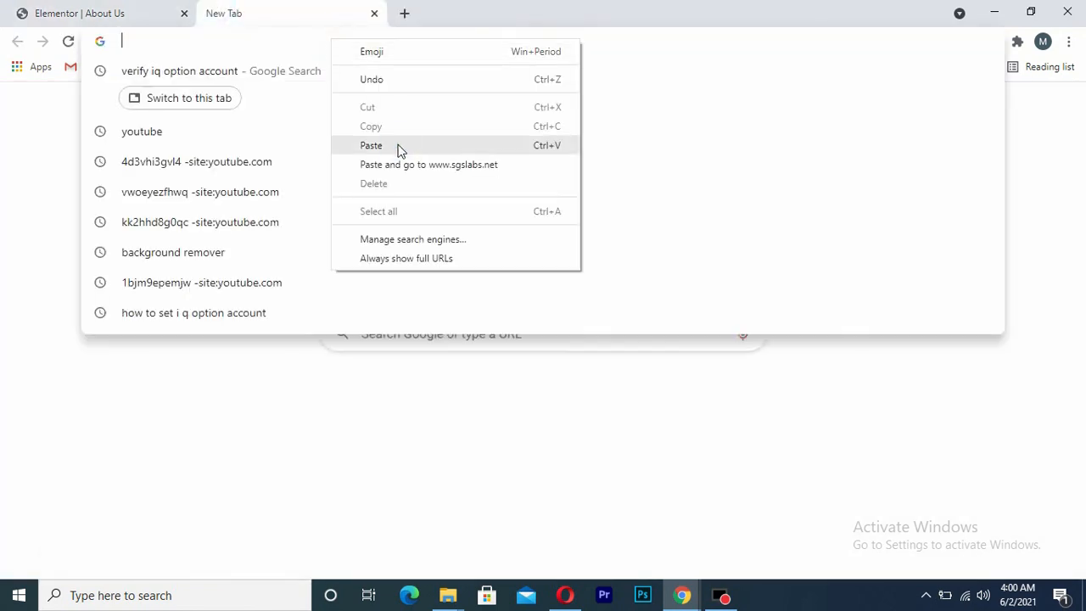
left_click(370, 145)
key("Return")
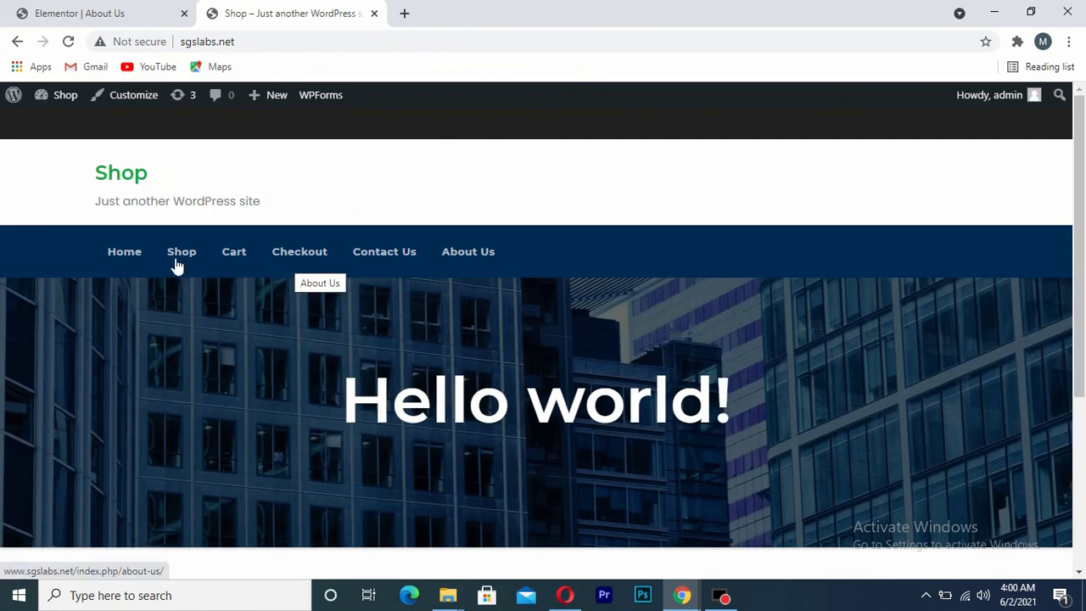
- Open the live site's About Us page, check the content below its banner, and return to the Elementor editor
left_click(472, 262)
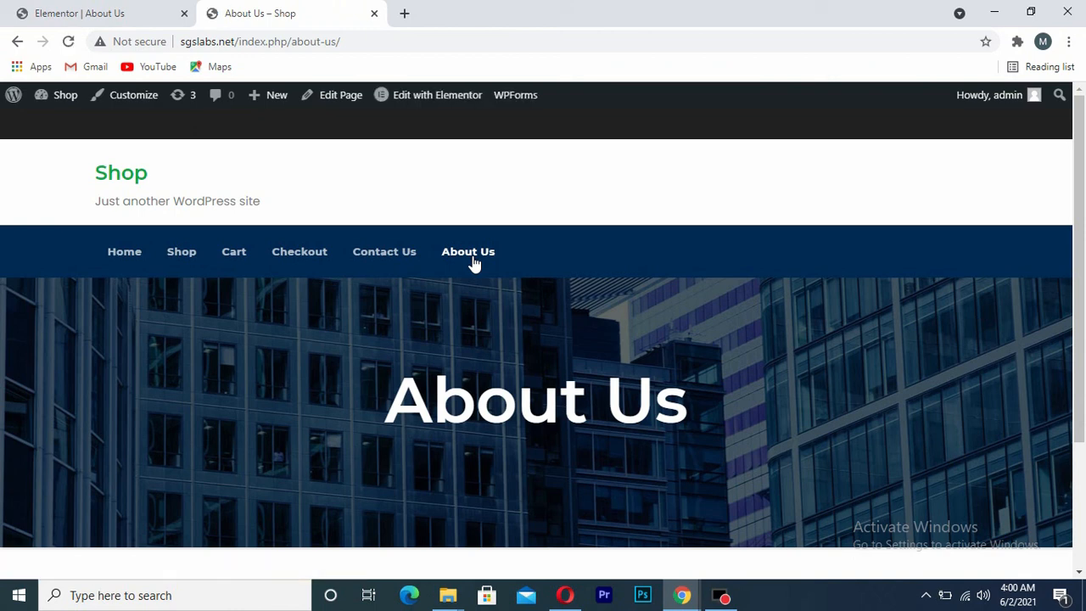
scroll(473, 263, "down", 3)
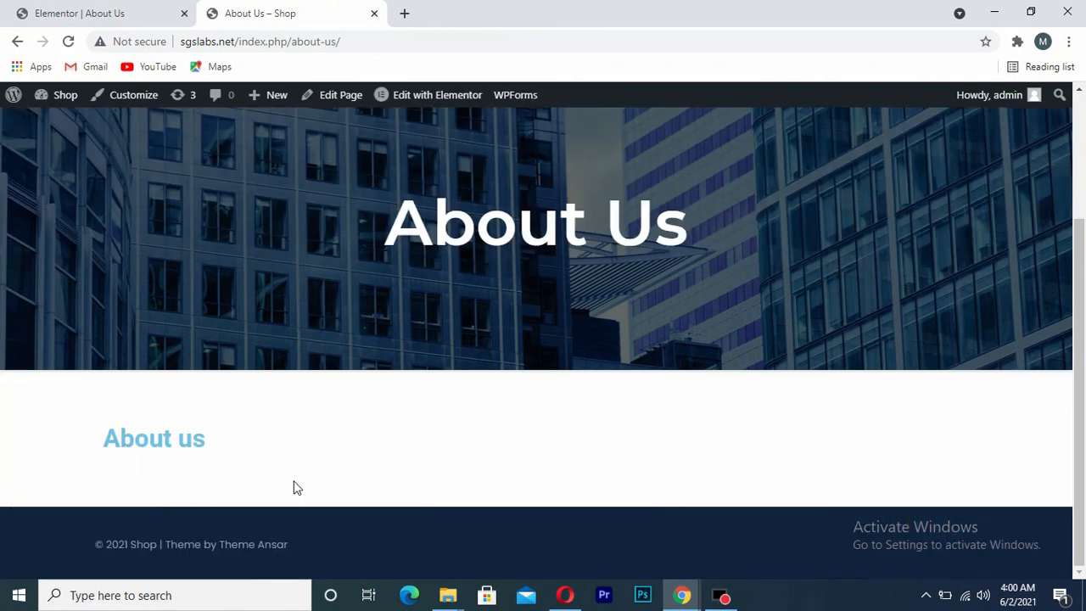
left_click(79, 12)
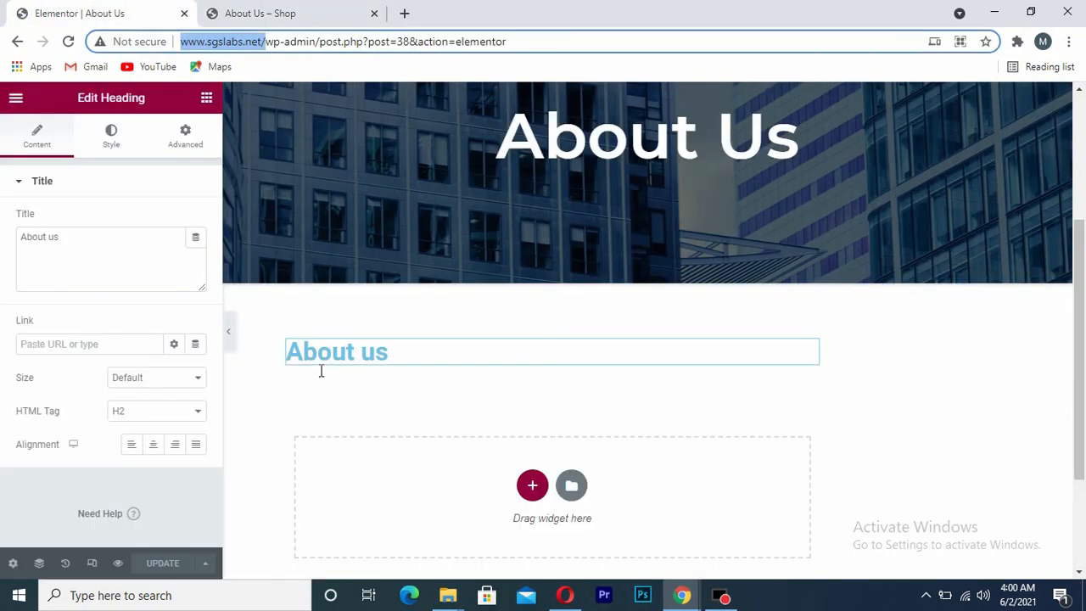